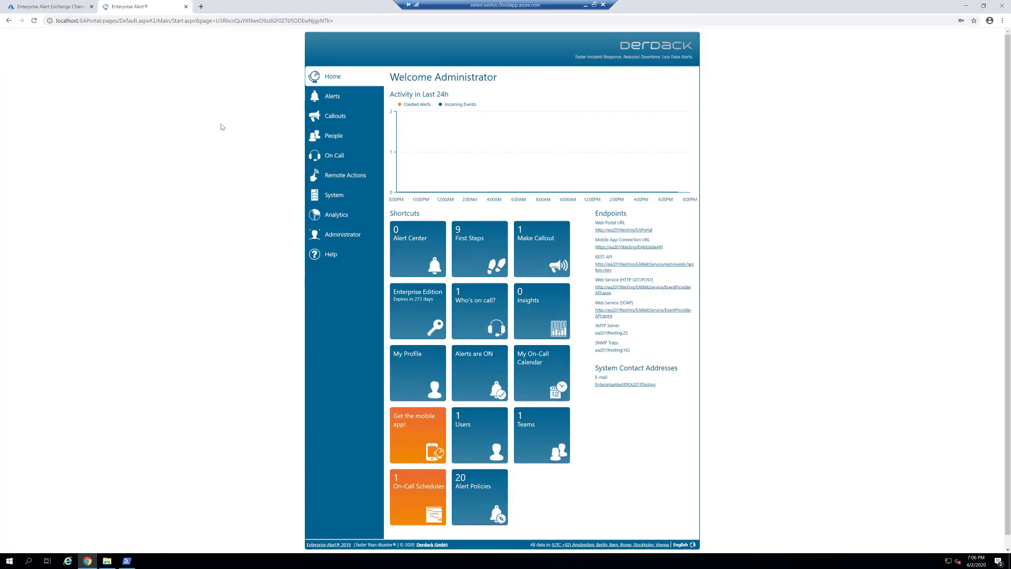
Step: Open the System configuration area to reach the Notification Channels page
left_click(331, 196)
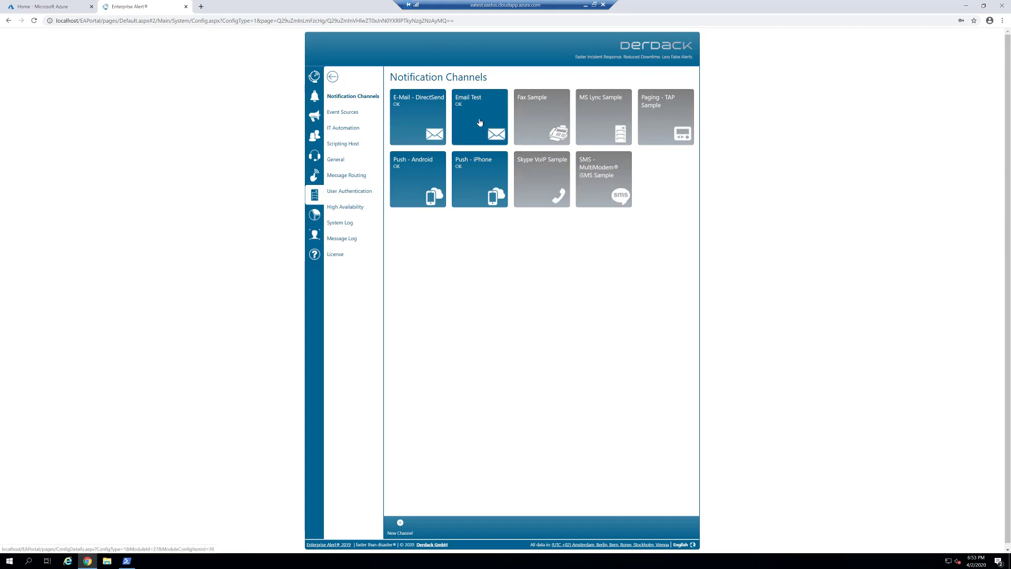
Step: Open the Email Test tile to view that channel's settings
left_click(480, 122)
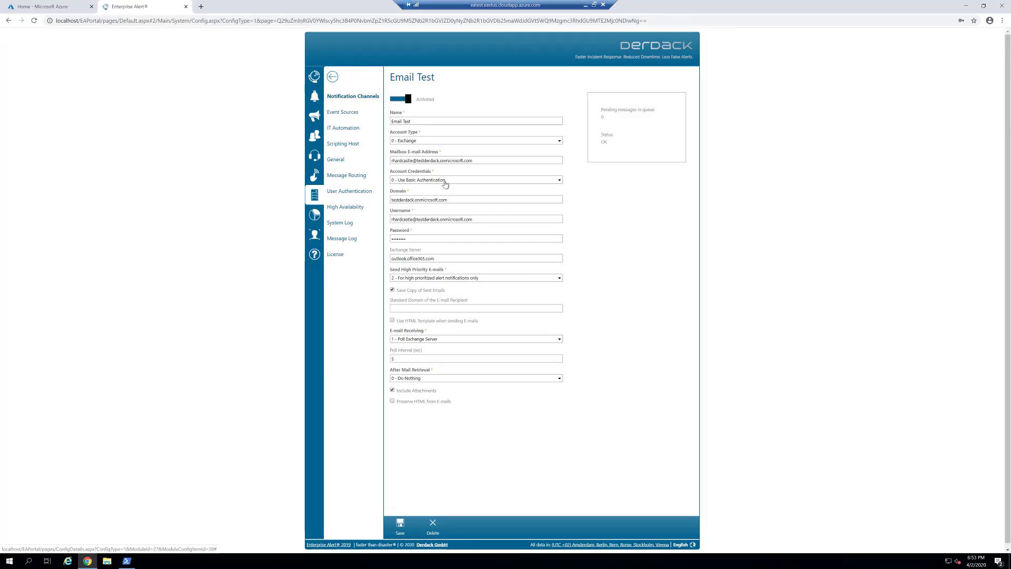
Step: Expand the Account Credentials dropdown for the Email Test channel
left_click(445, 181)
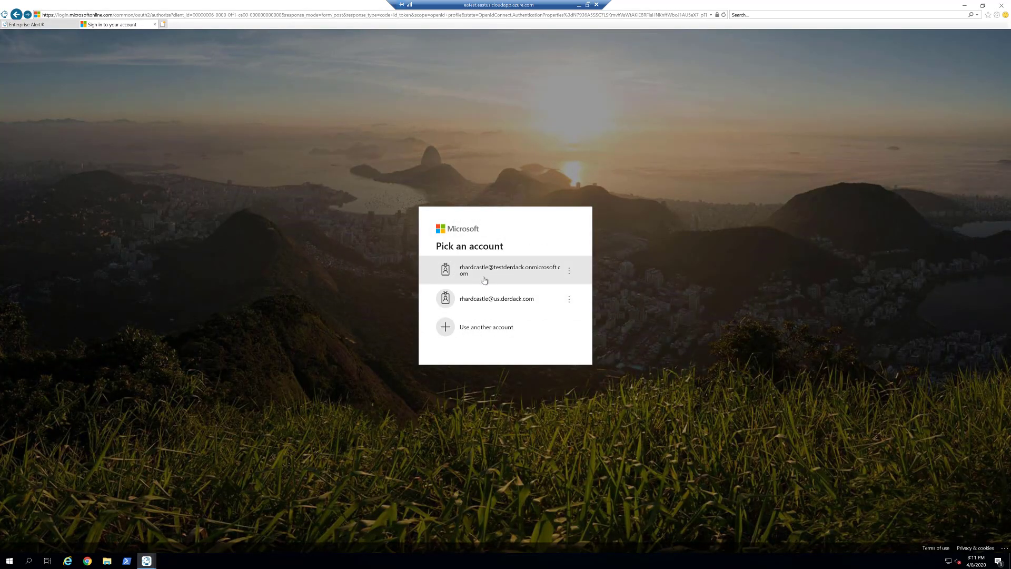
Step: Sign in as tenant admin and open the Enterprise Alert mailbox under Groups > Shared mailboxes
left_click(484, 279)
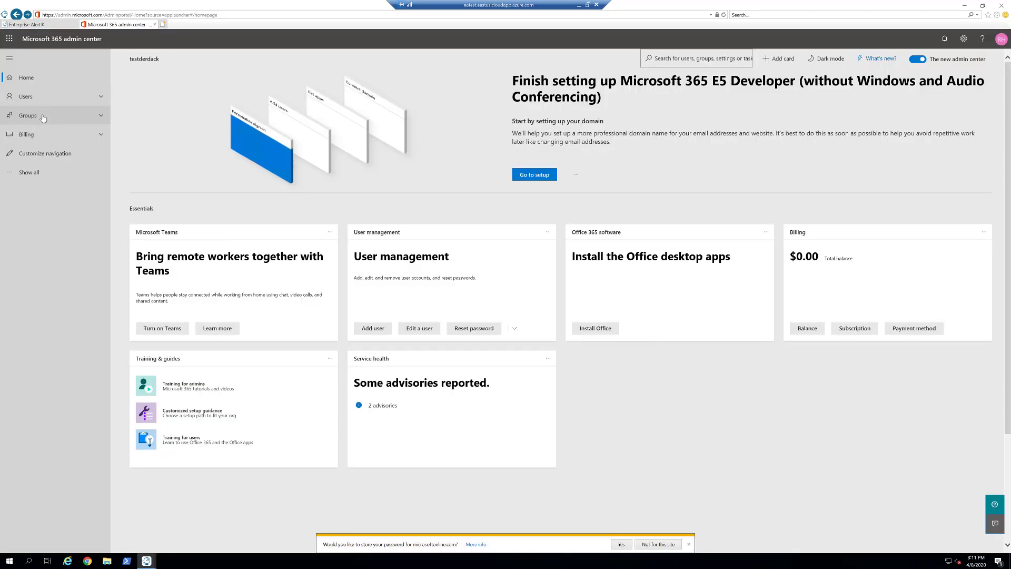
left_click(100, 116)
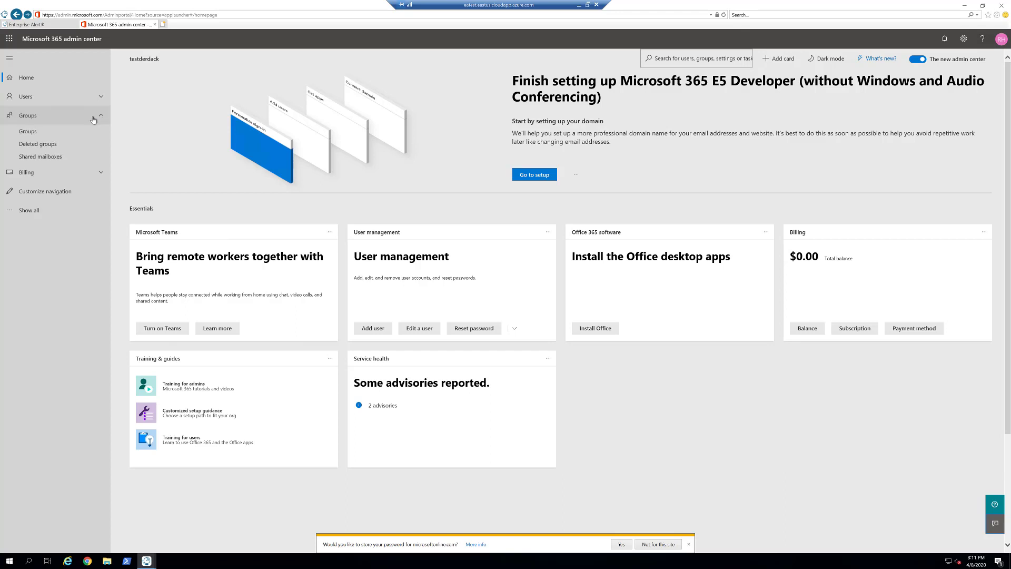
left_click(54, 157)
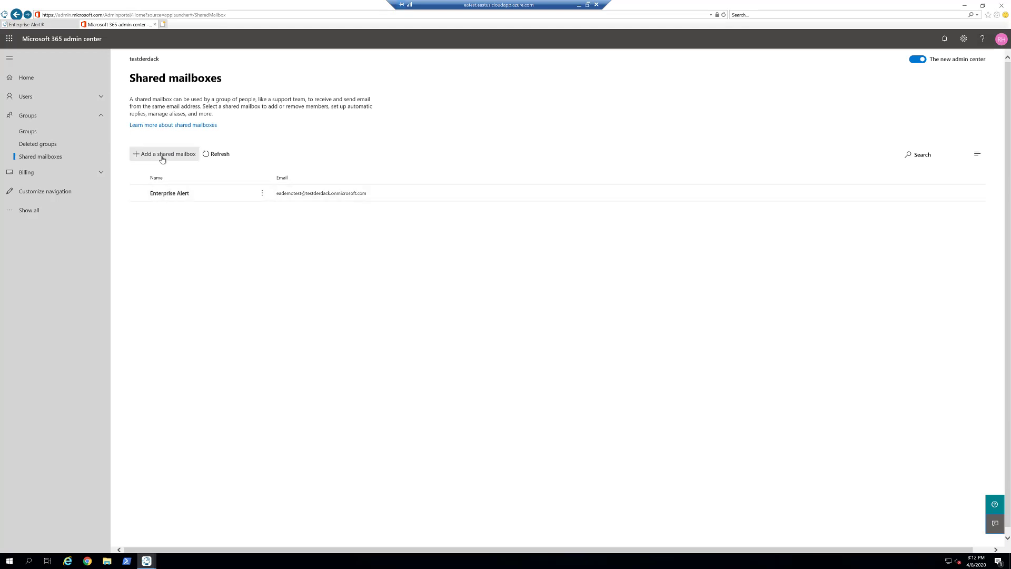
left_click(169, 193)
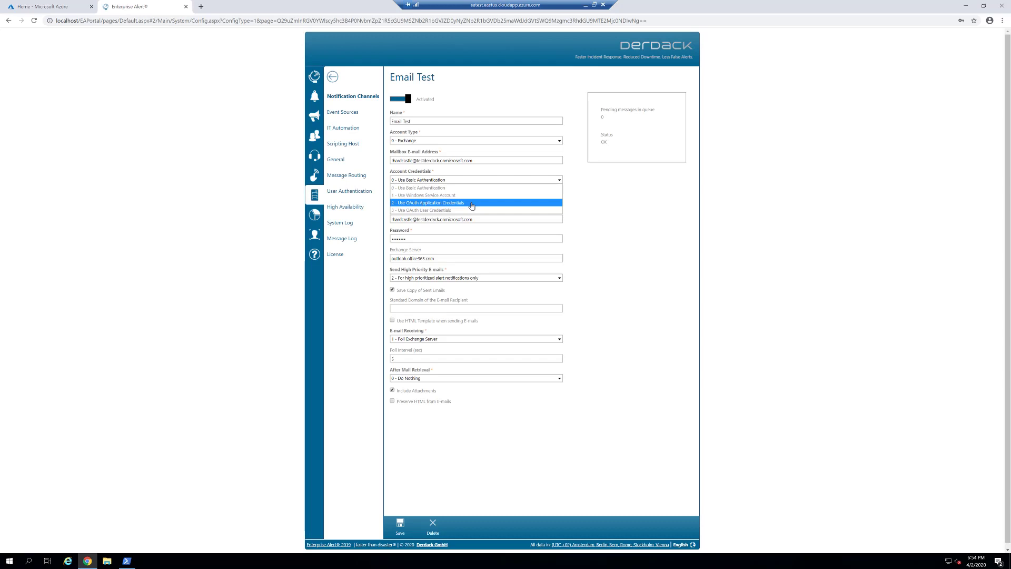
Step: Set Account Credentials to '2 - Use OAuth Application Credentials'
left_click(472, 203)
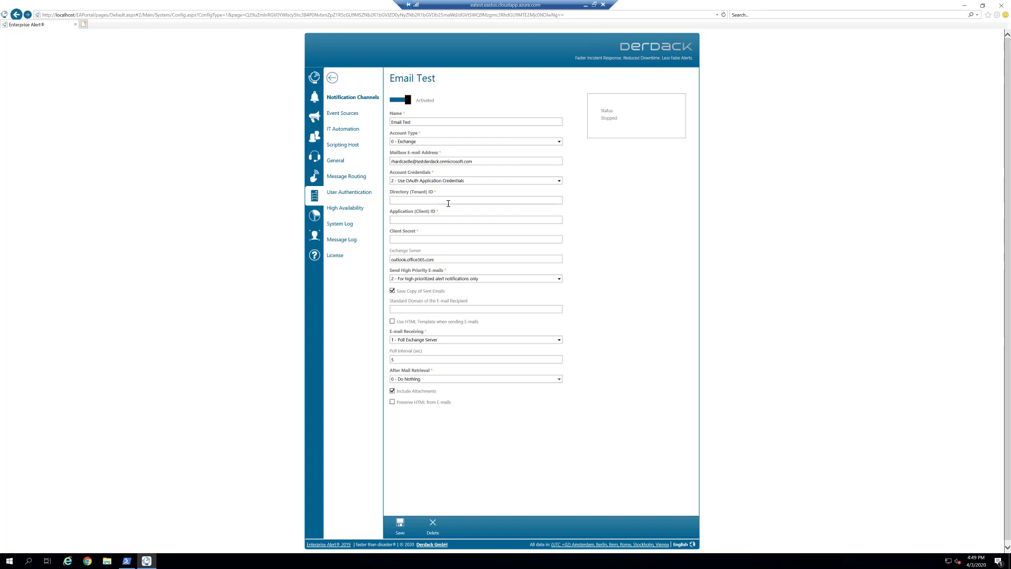
Step: Minimize the browser to reveal the desktop with PowerShell and the AdminTools folder
left_click(966, 5)
left_click(965, 9)
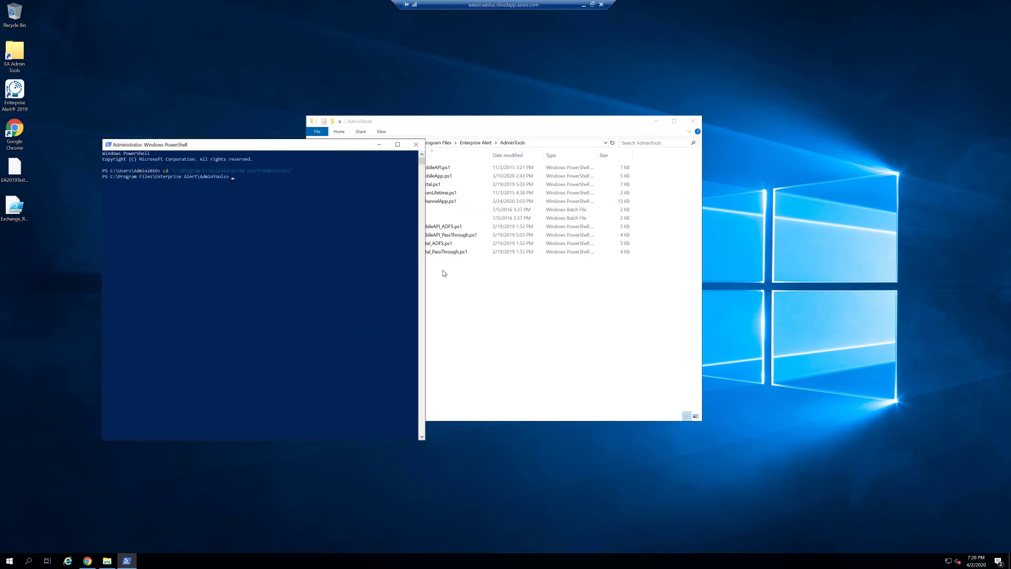
Step: Run the Exchange_RegisterChannelApp script from AdminTools and sign in to Azure with the admin account
left_click(444, 273)
left_click(438, 202)
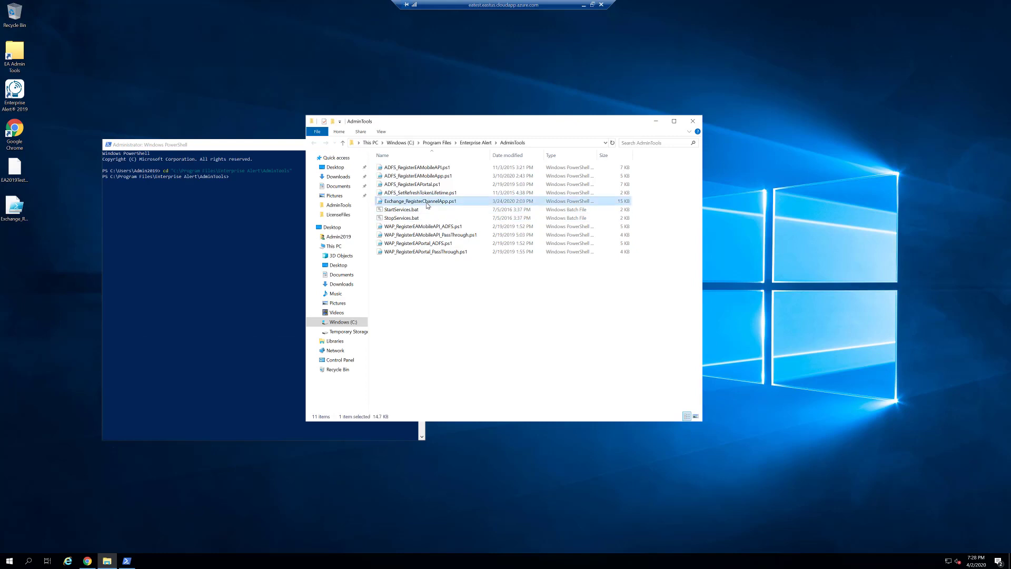
left_click(247, 257)
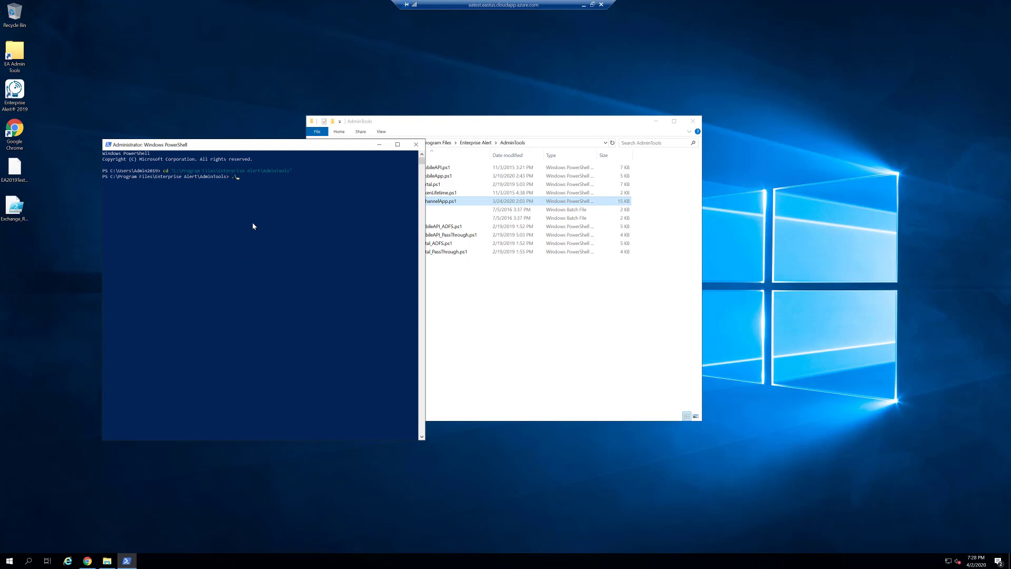
type("Exchange_RegisterChannelApp")
key("Return")
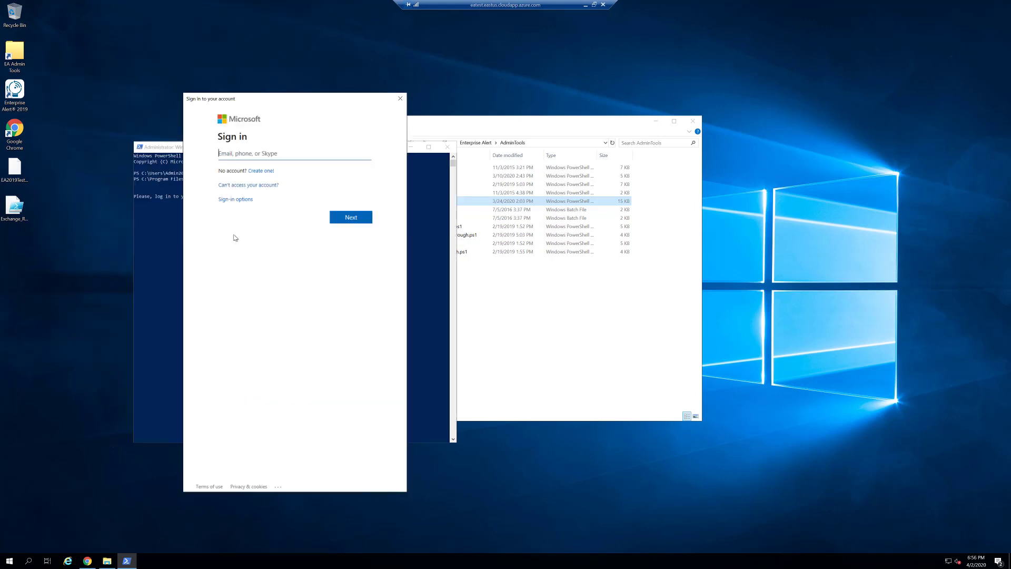
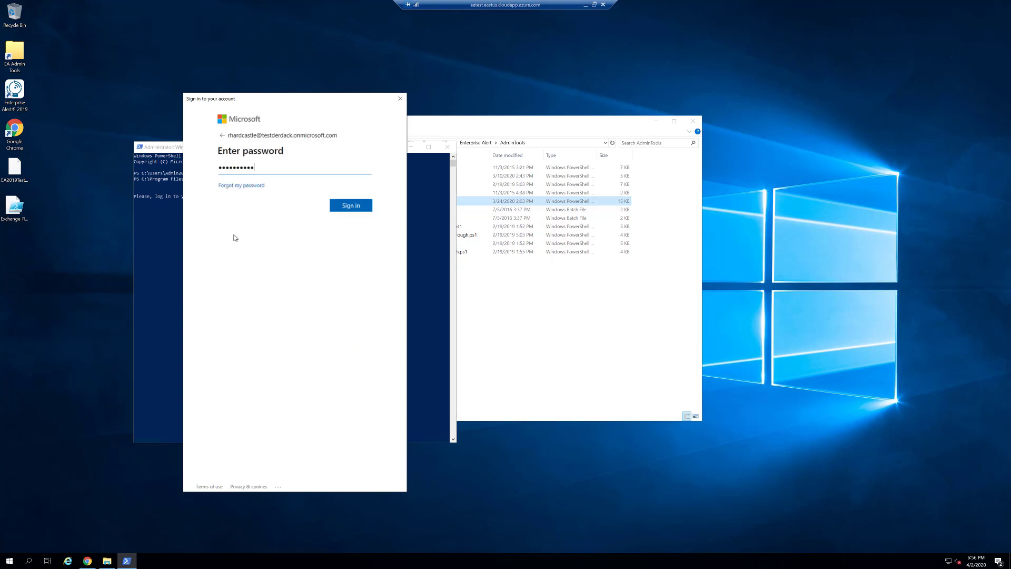
key("Return")
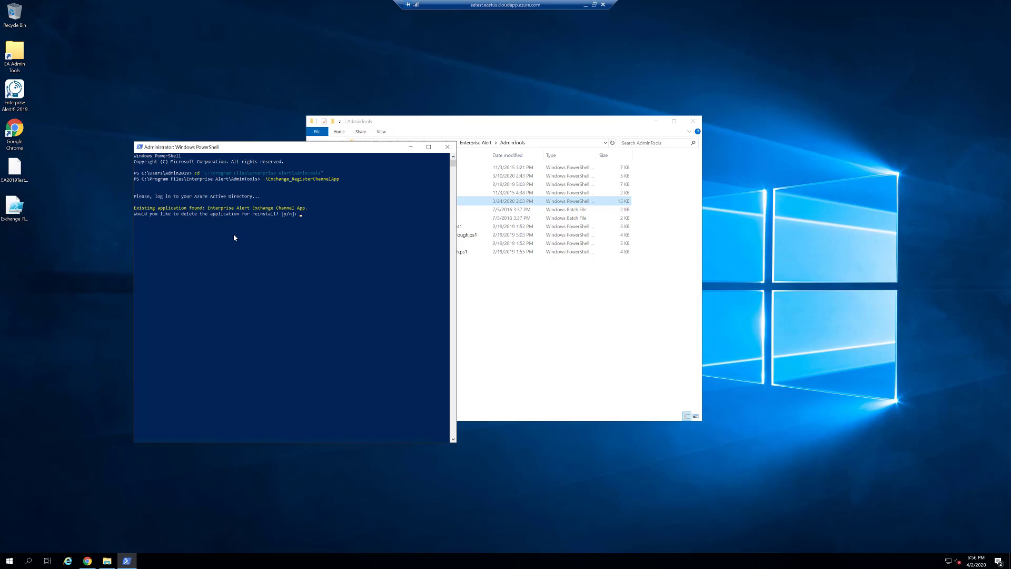
Step: Recheck the Email Test channel's credential options in the browser without changing them
left_click(86, 559)
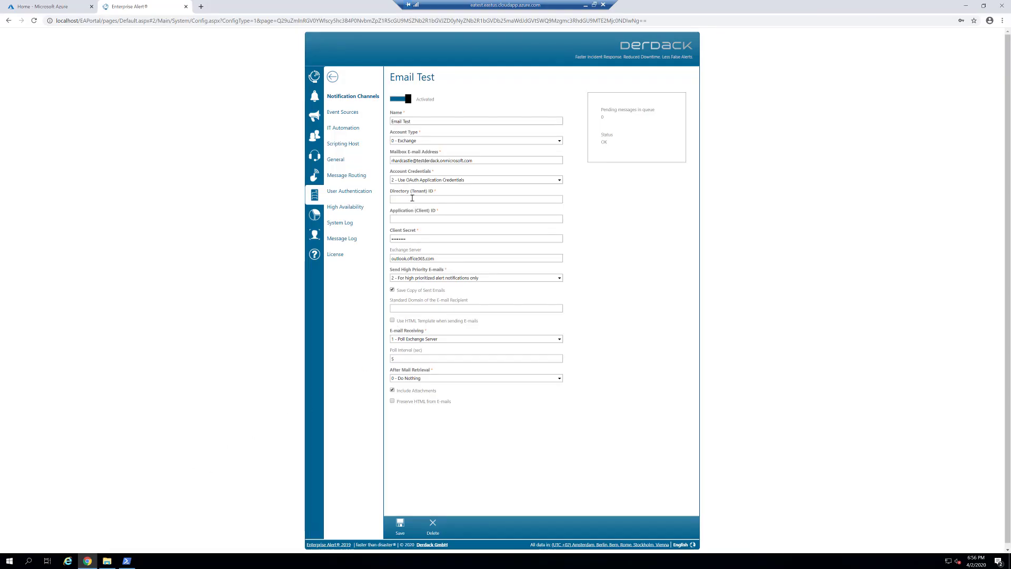
left_click(427, 185)
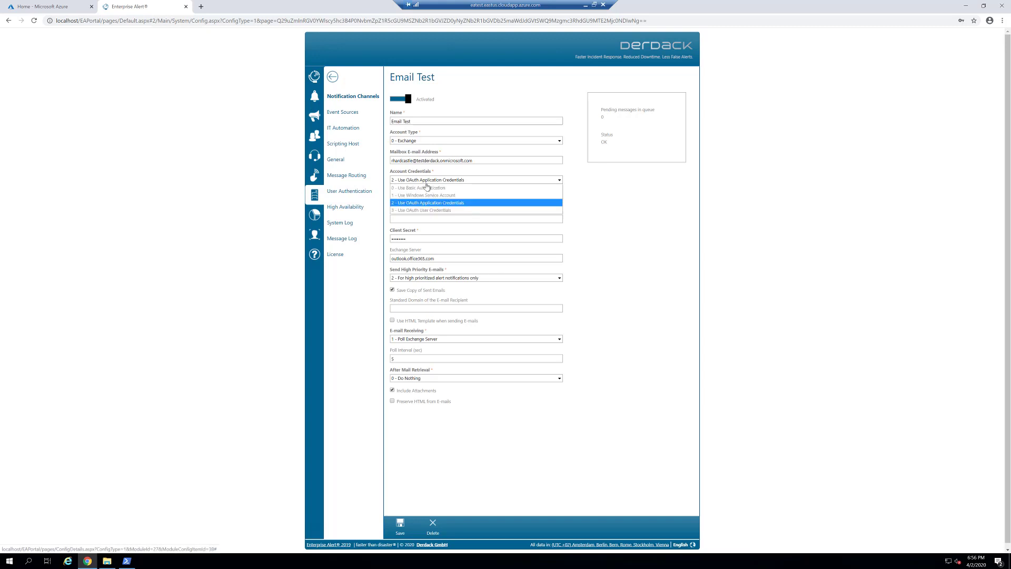
left_click(428, 184)
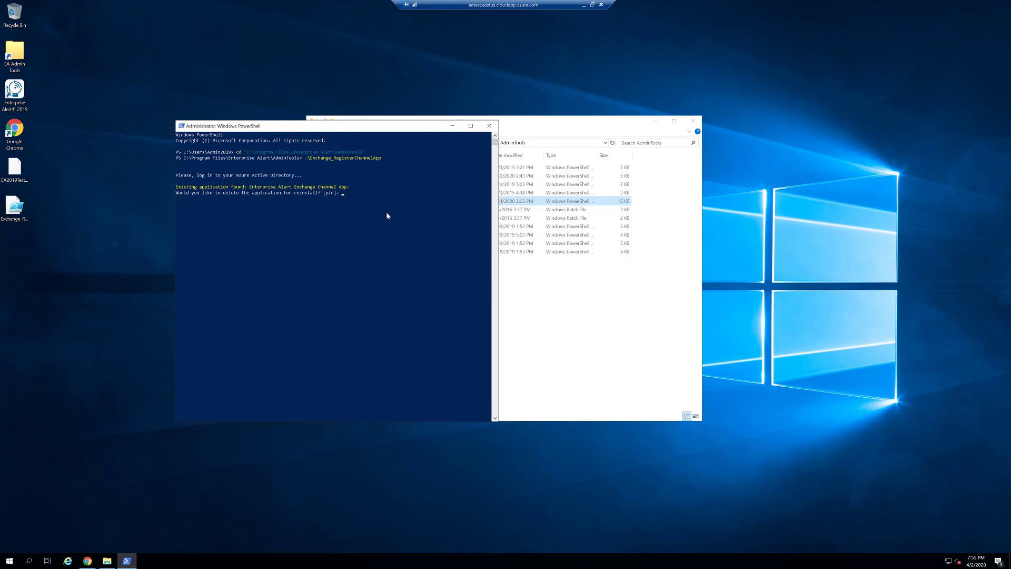
Step: Answer y to delete the existing channel app, then choose 1 for application credentials
type("y")
key("Return")
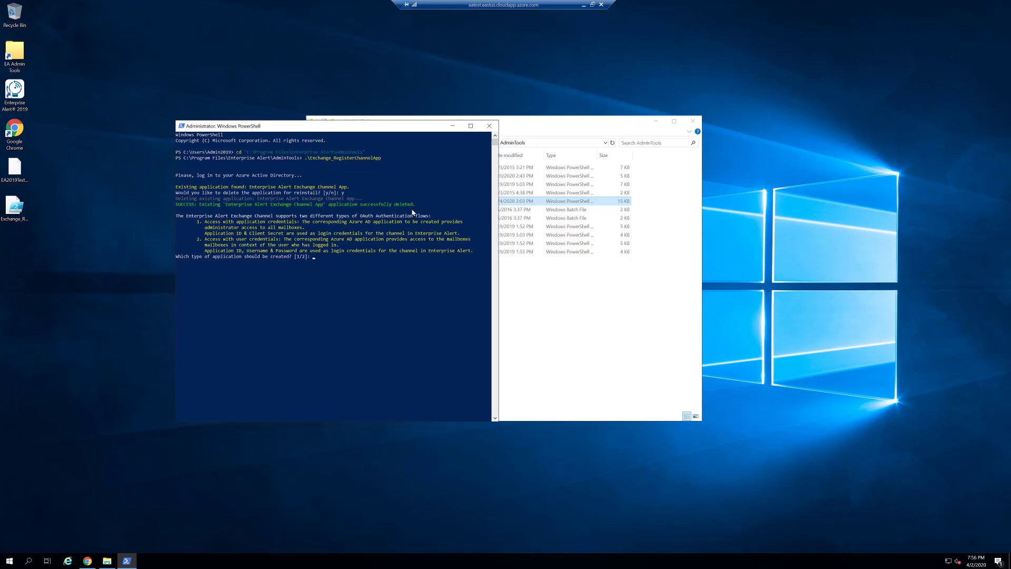
type("1")
key("Return")
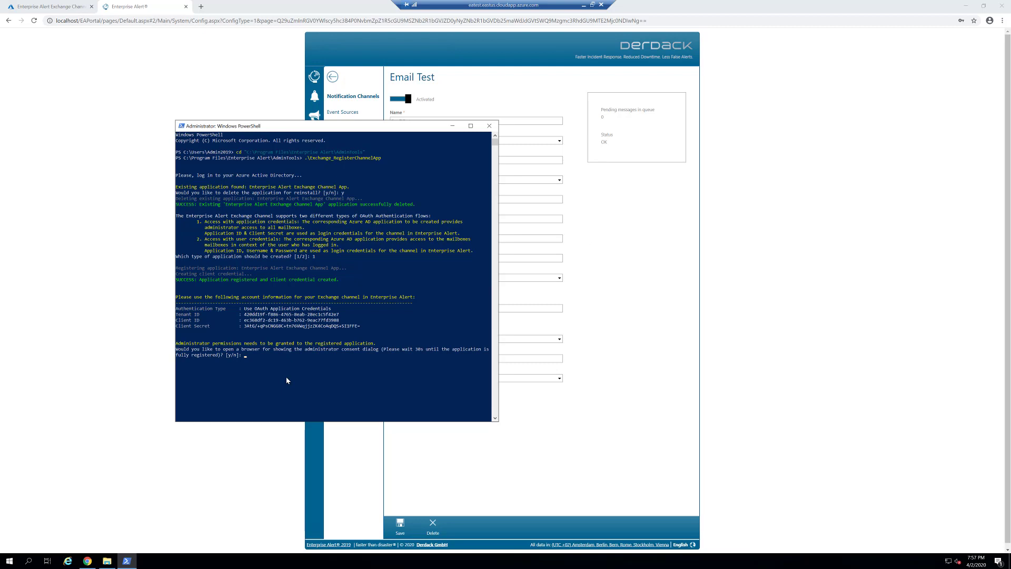
Step: Find Enterprise Alert Exchange Channel App via 'app re' in App registrations and view its API permissions
left_click(48, 6)
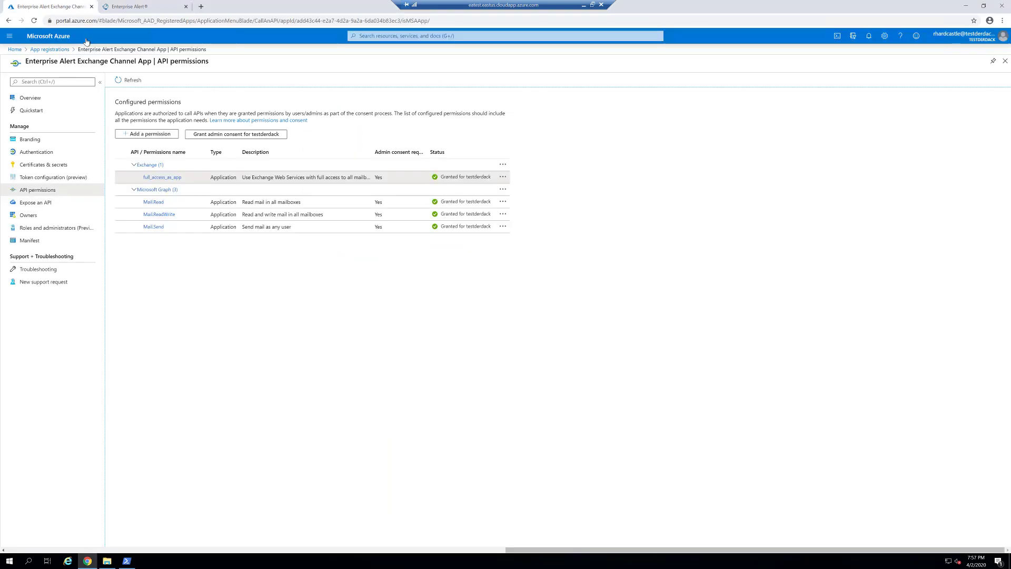
left_click(14, 49)
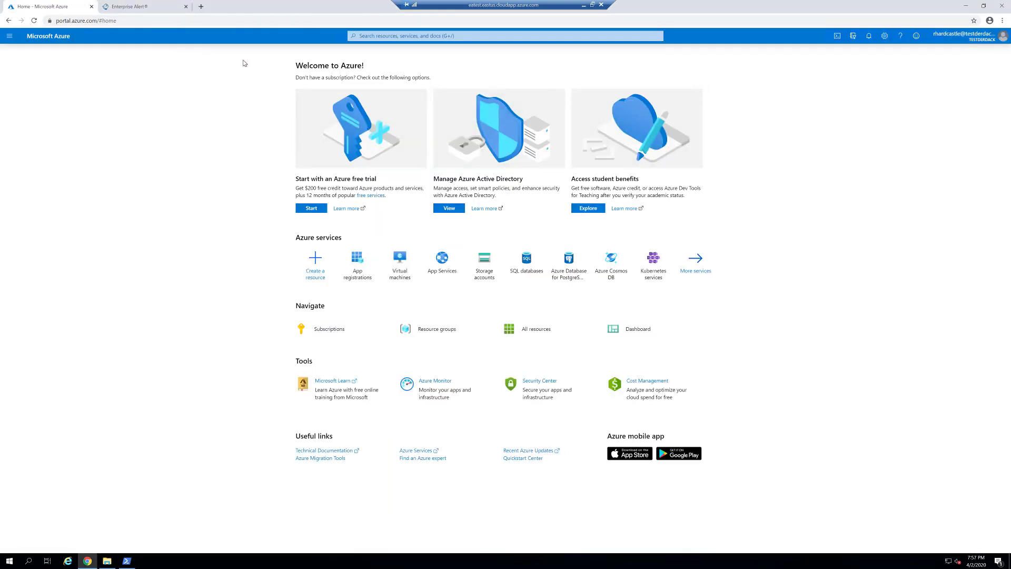
left_click(403, 36)
type("app re")
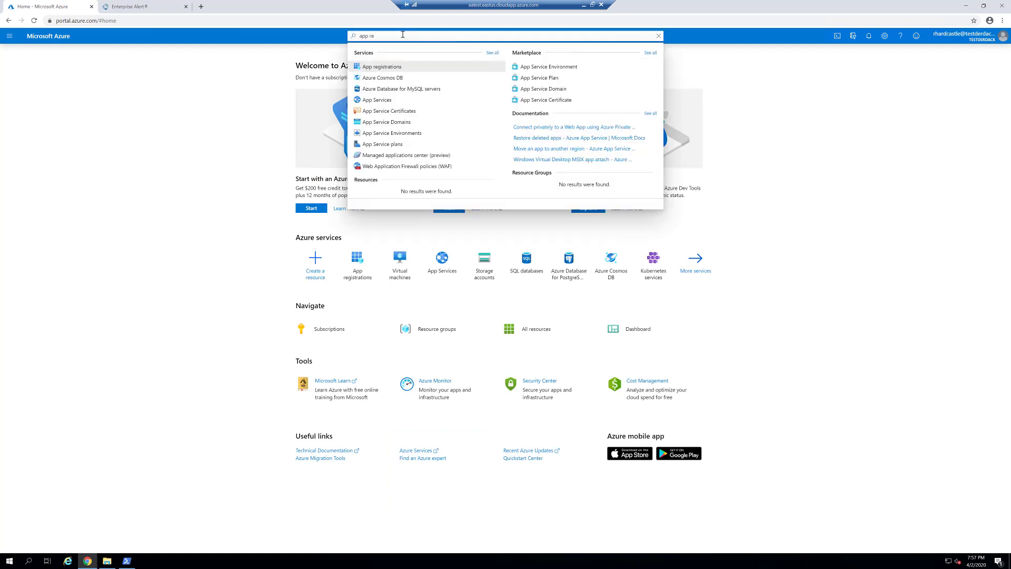
key("Return")
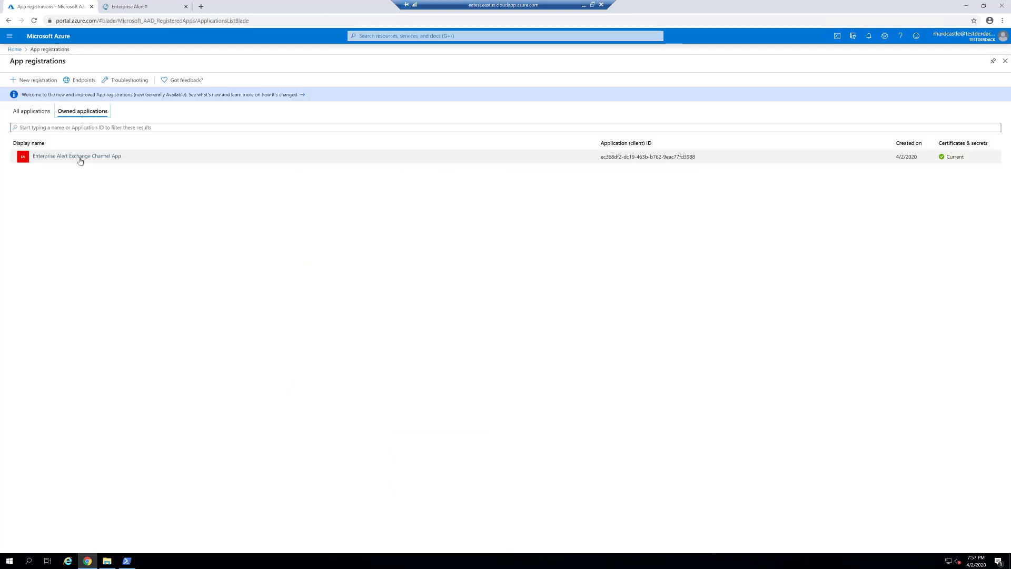
left_click(80, 157)
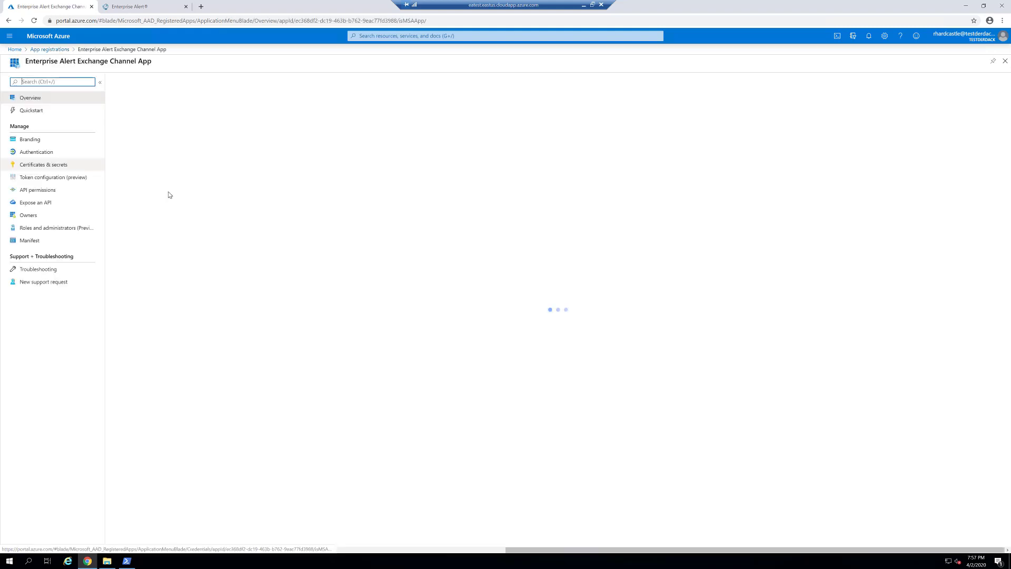
left_click(32, 191)
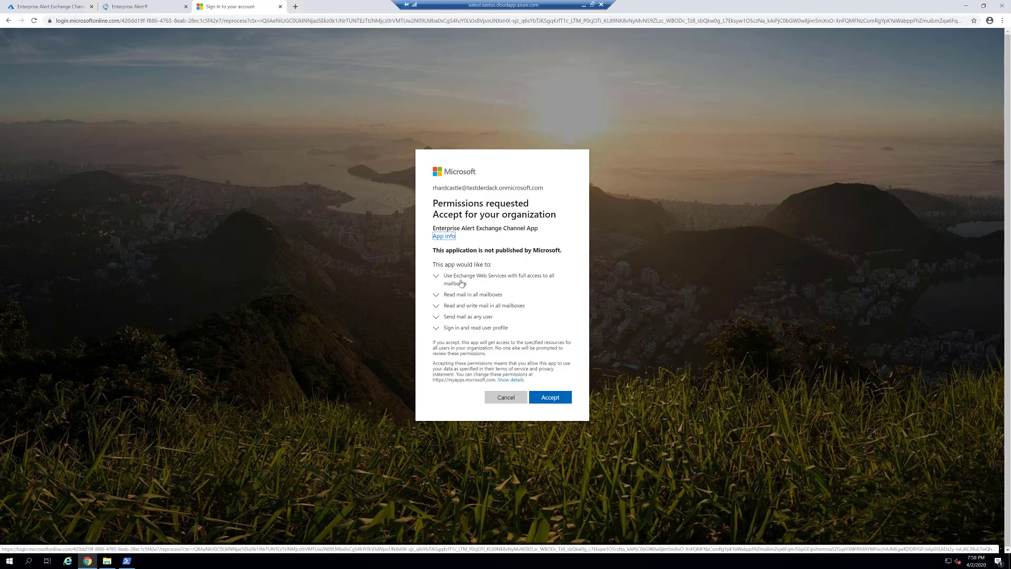
Step: Accept the requested mailbox permissions for the organization, close the sign-in tab, and exit the script
left_click(538, 400)
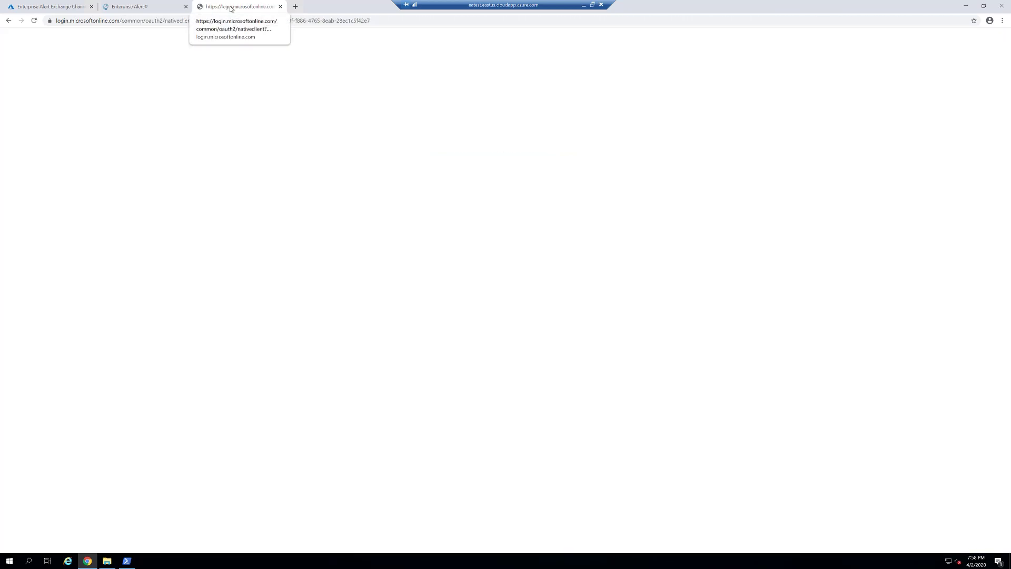
left_click(280, 6)
left_click(965, 5)
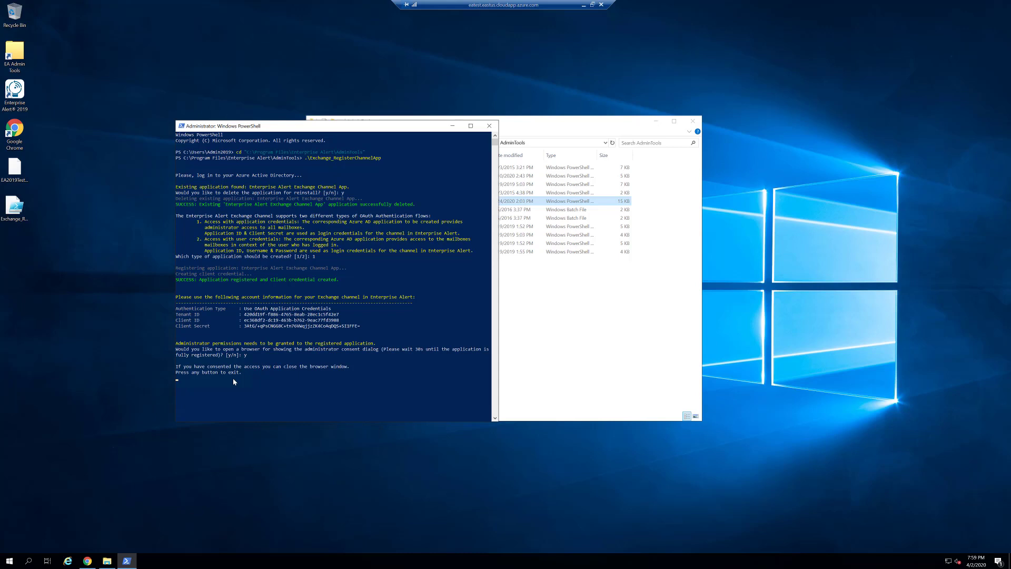
key("Return")
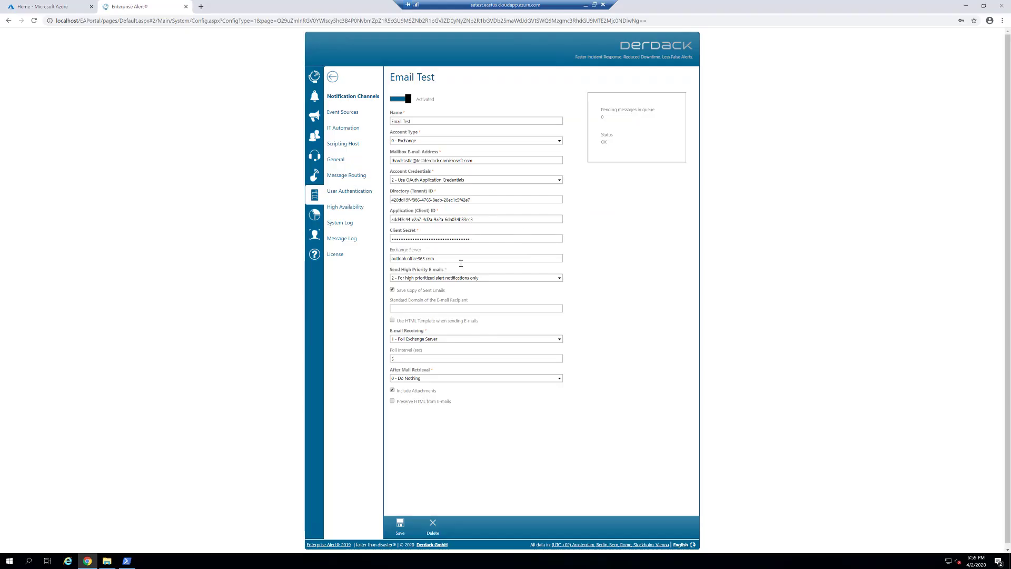
Step: Save the Email Test channel's OAuth app credentials and return to the Azure home page tab
left_click(400, 525)
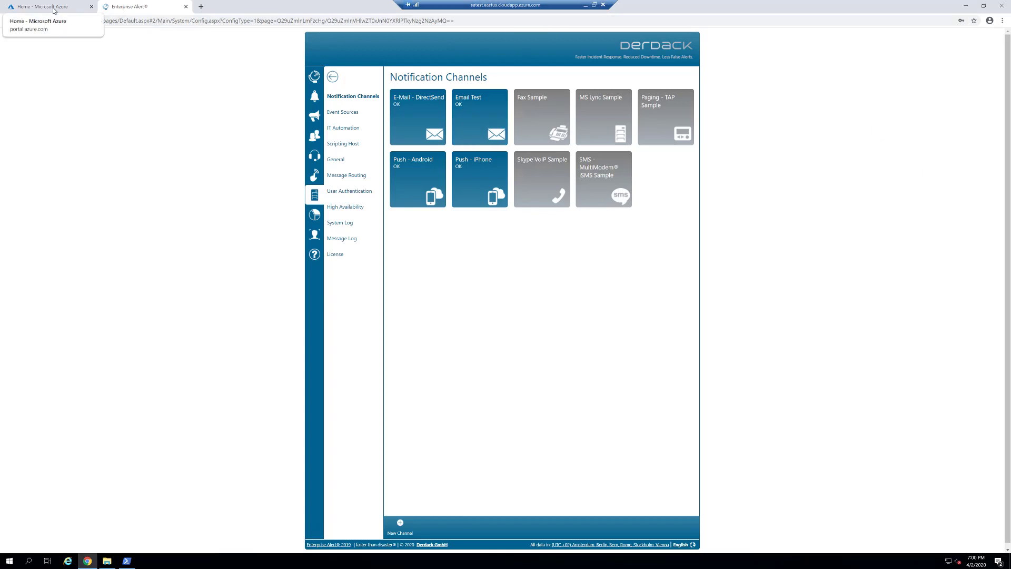
left_click(54, 10)
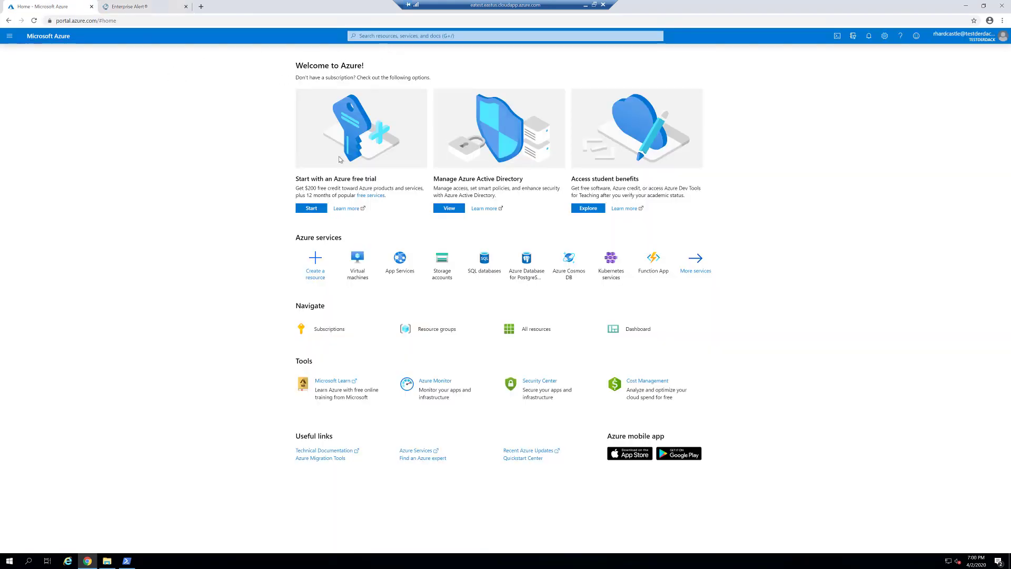
Step: Review the Enterprise Alert Exchange Channel App's API permissions, including full_access_as_app
key("g")
key("slash")
type("app")
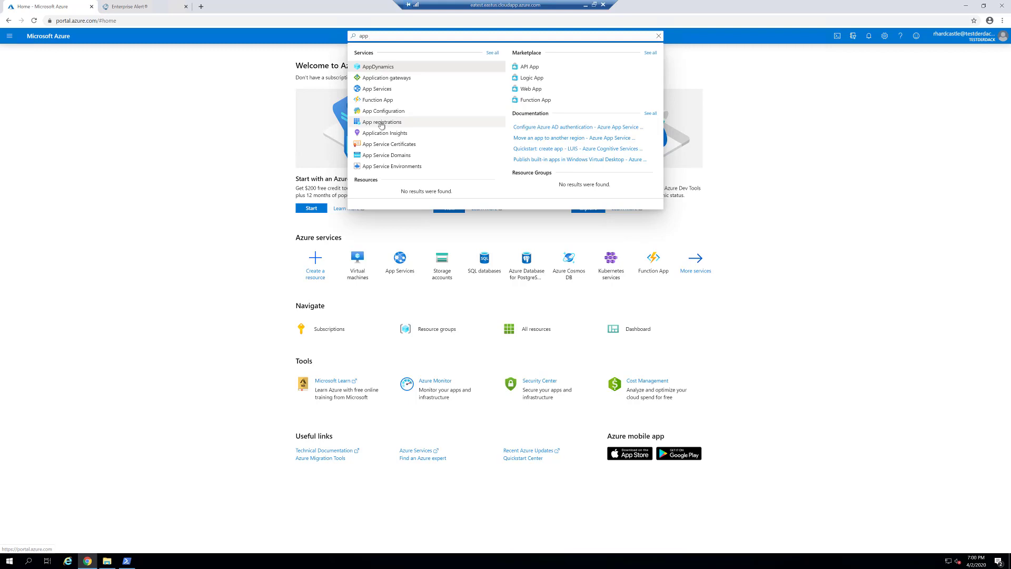
left_click(382, 122)
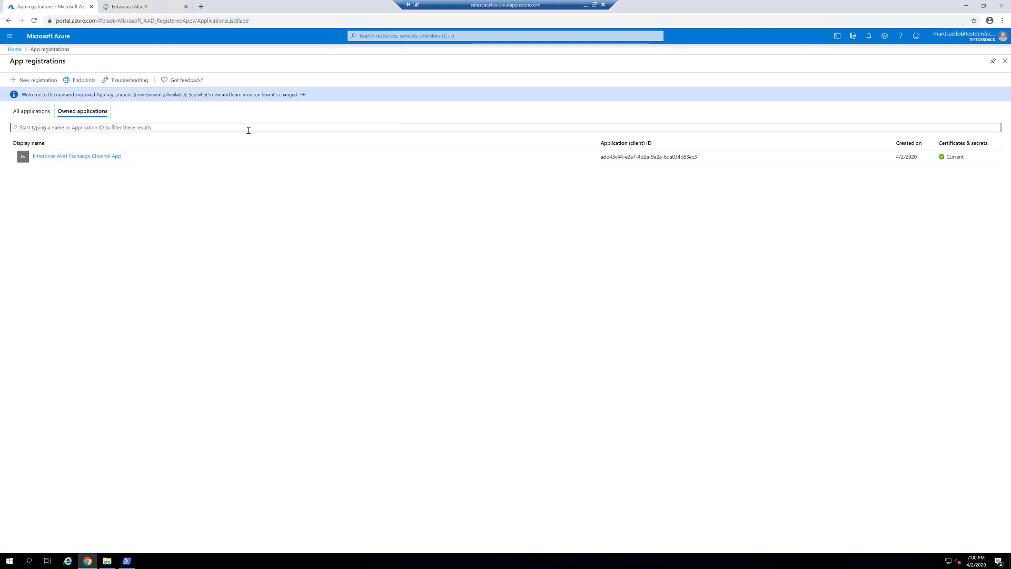
left_click(77, 160)
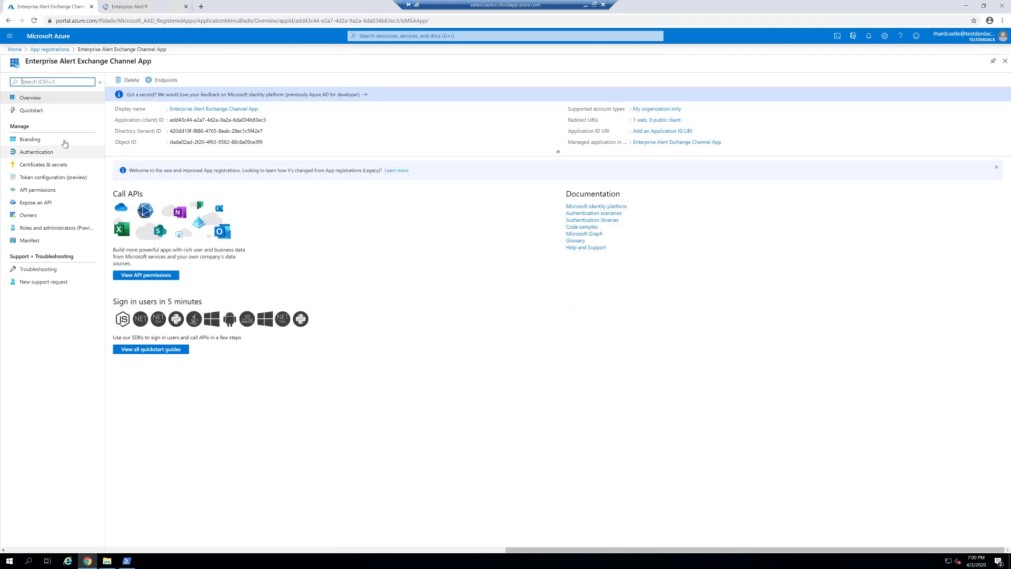
left_click(37, 193)
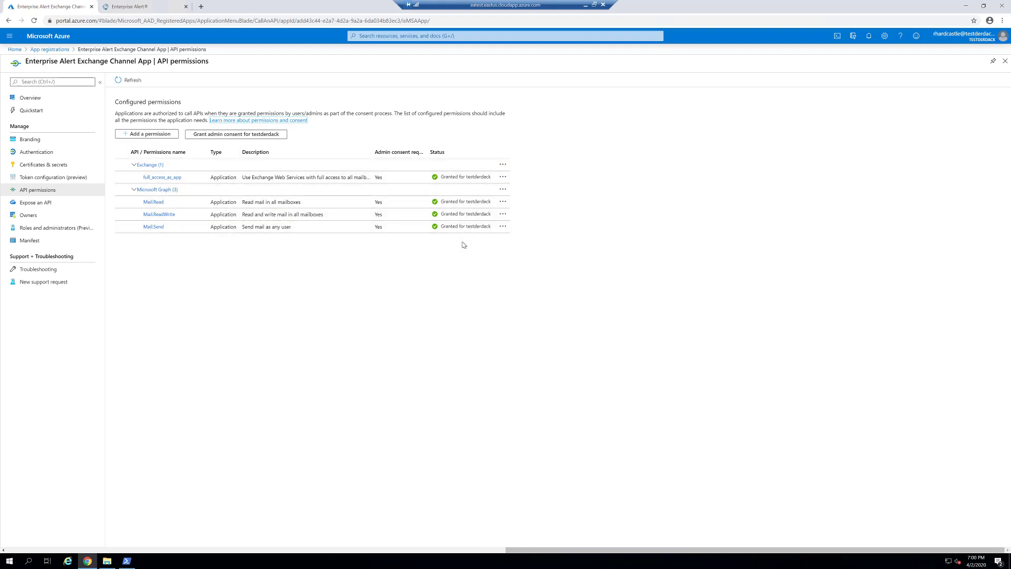
left_click(503, 177)
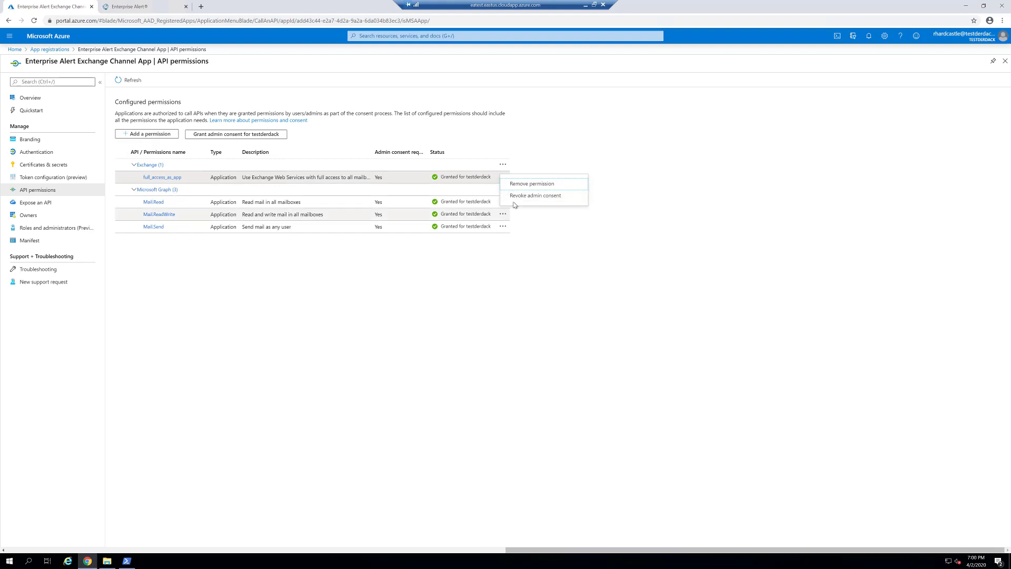
left_click(368, 129)
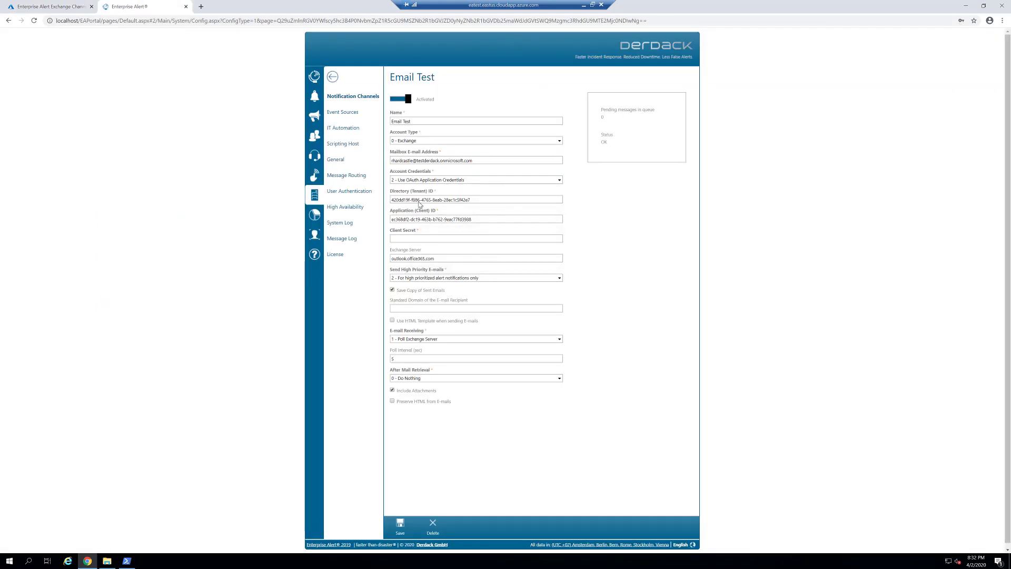
Step: Set Account Credentials to '3 - Use OAuth User Credentials' on the Email Test channel
left_click(408, 180)
left_click(409, 213)
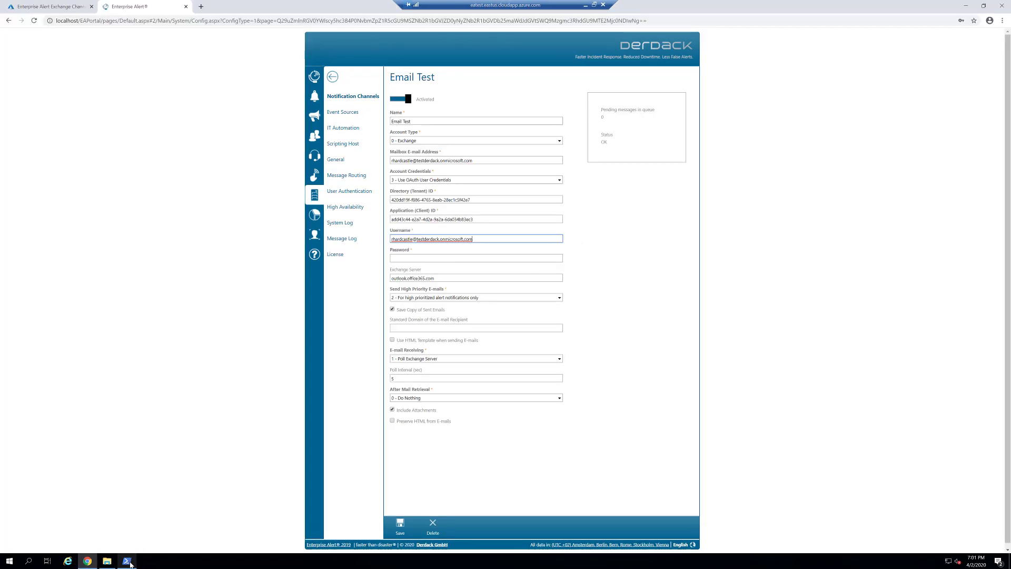
left_click(127, 561)
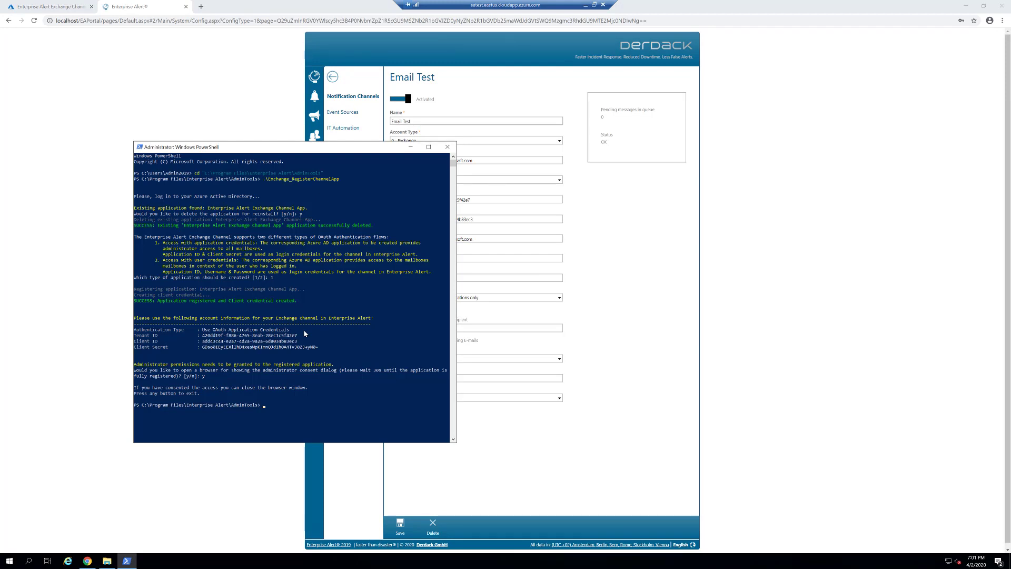
Step: Rerun .\Exchange_RegisterChannelApp, deleting the old app and choosing the user-credentials type
key("Up")
key("Return")
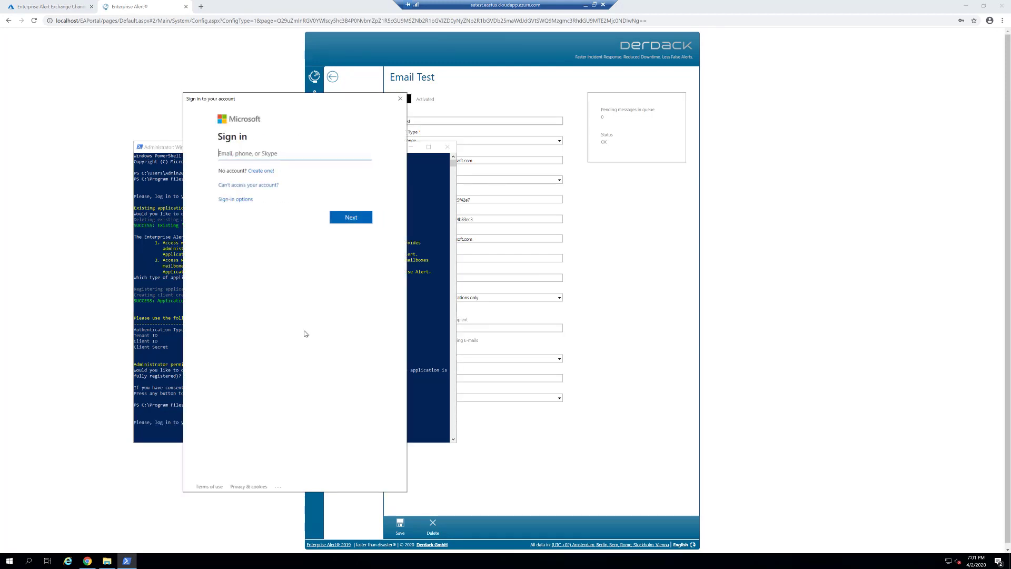
type("r")
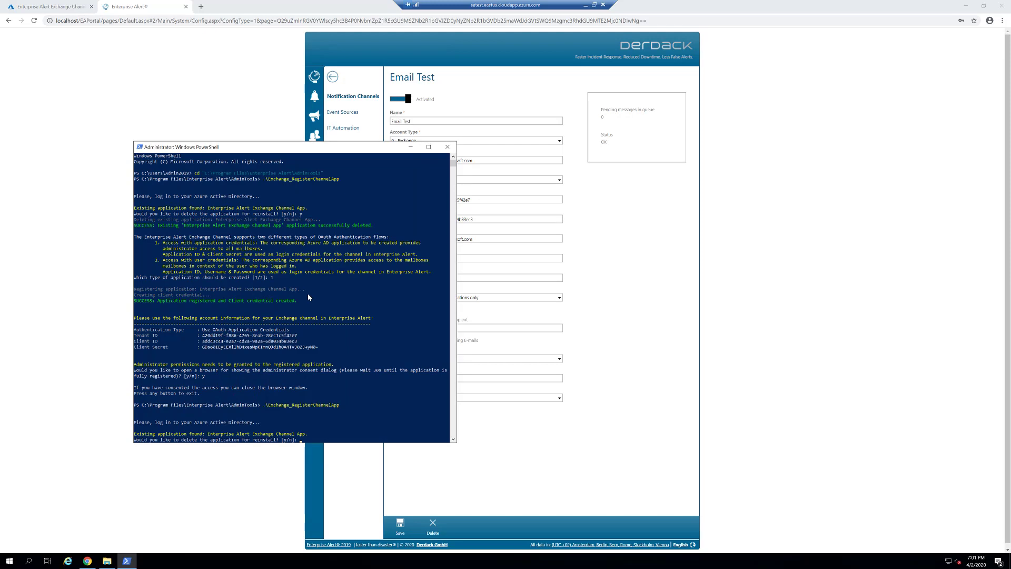
type("y")
key("Return")
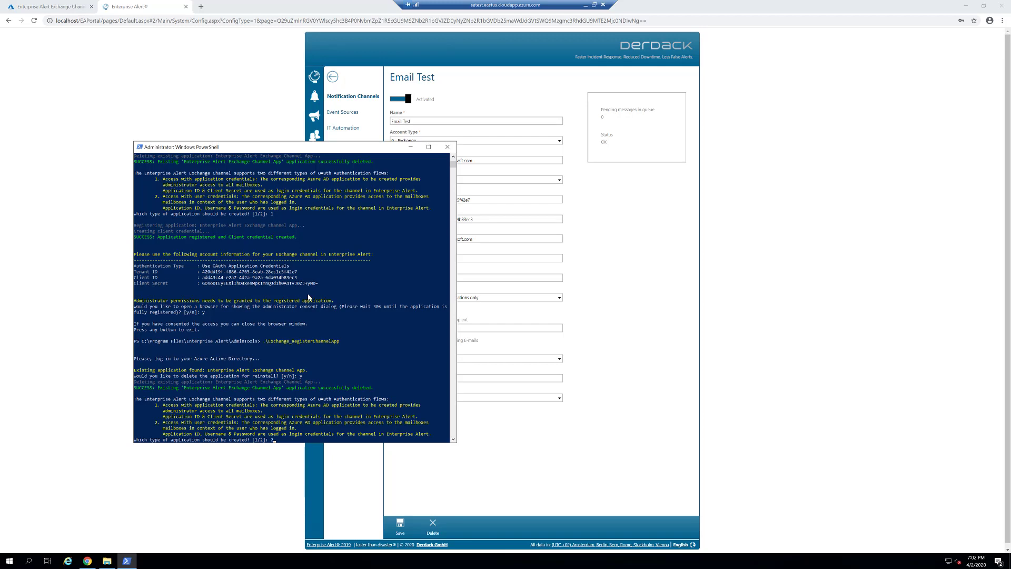
key("Return")
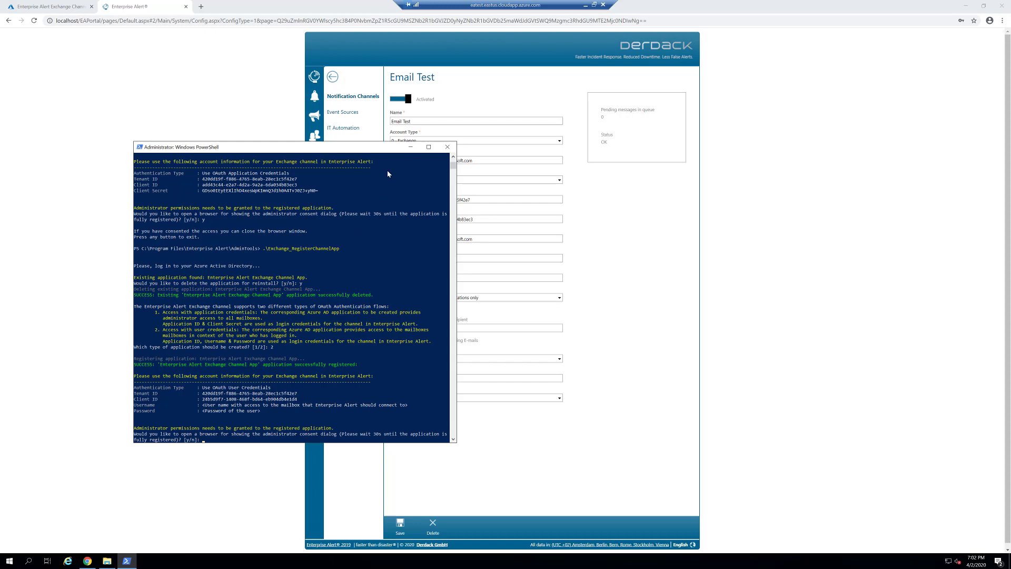
Step: Copy the new Client ID from the console into the Application (Client) ID field
left_click_drag(372, 153, 290, 86)
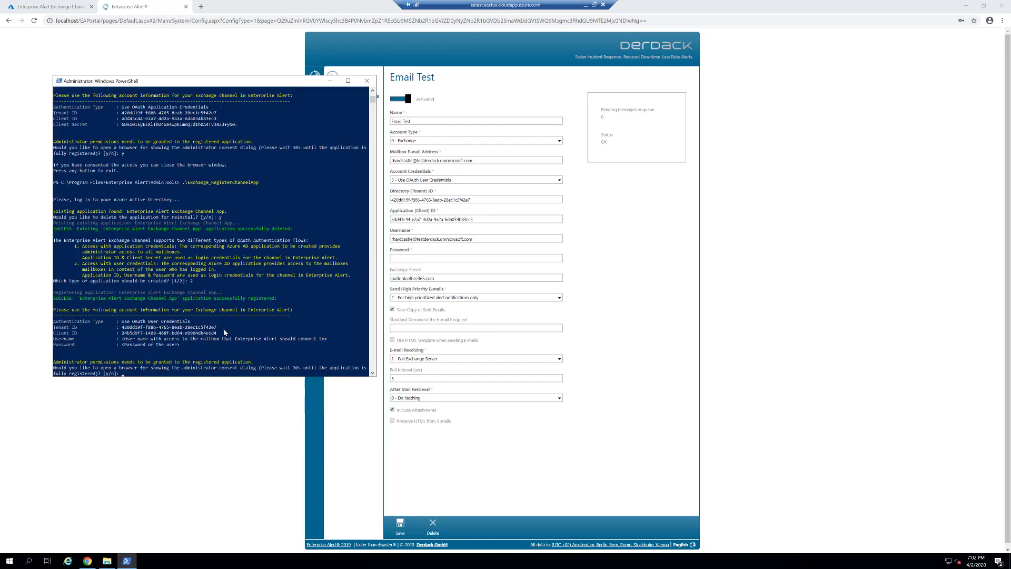
left_click_drag(218, 333, 122, 337)
key("ctrl+c")
left_click_drag(478, 221, 370, 223)
key("ctrl+v")
key("alt+Tab")
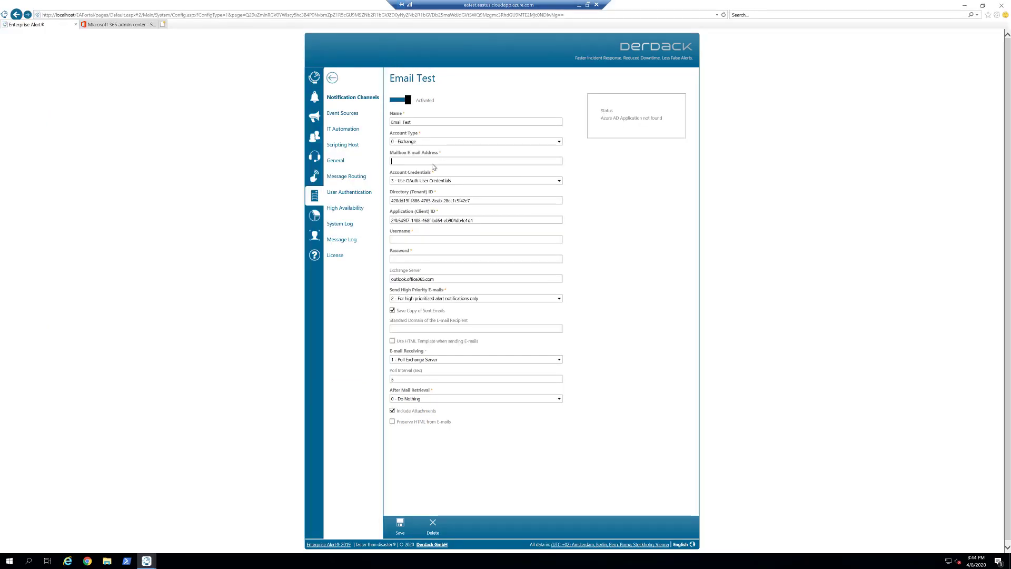
Step: Paste the mailbox e-mail address, then confirm in PowerShell to launch the admin consent page
key("ctrl+v")
left_click(410, 240)
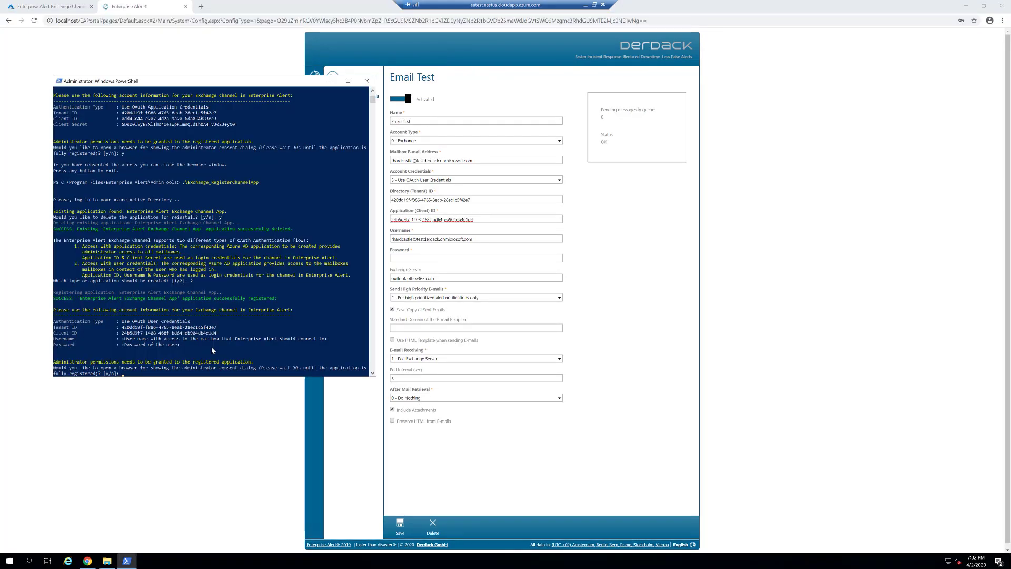
key("Return")
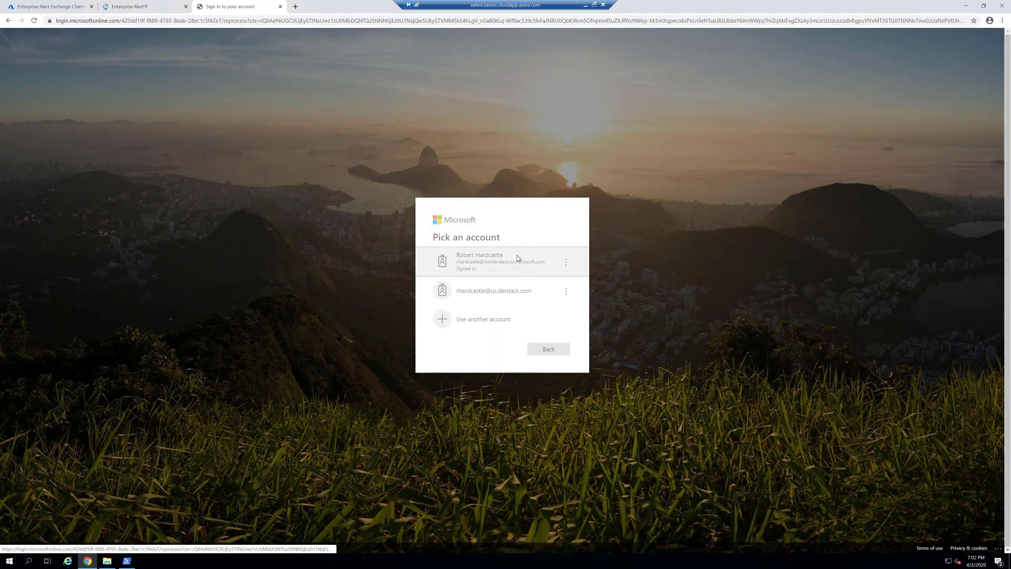
Step: Sign in with the admin account and accept the app's requested permissions for the organization
left_click(516, 255)
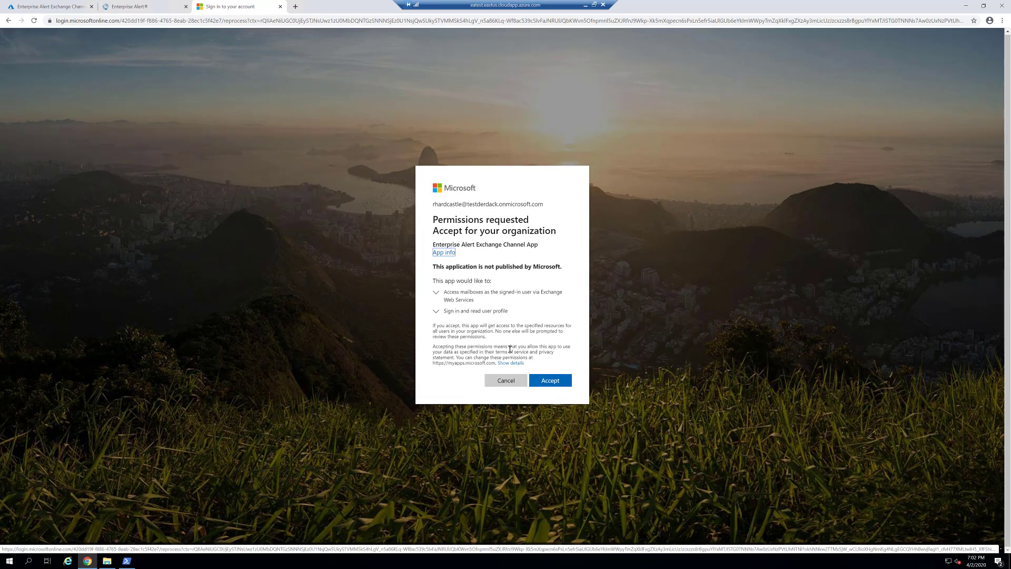
left_click(546, 381)
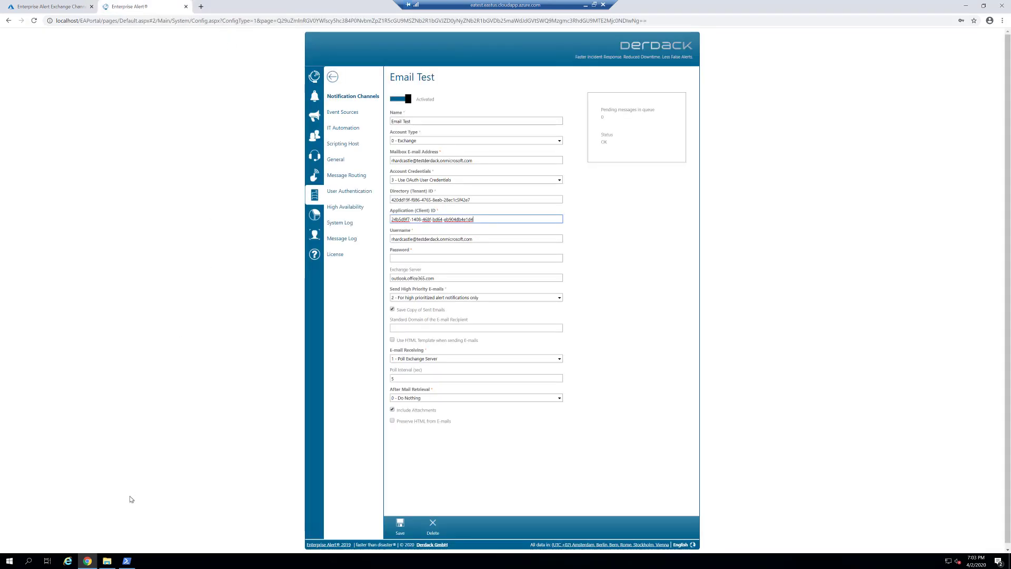
left_click(127, 562)
Step: Exit the registration script and enter the user's password in the Password field
left_click(183, 363)
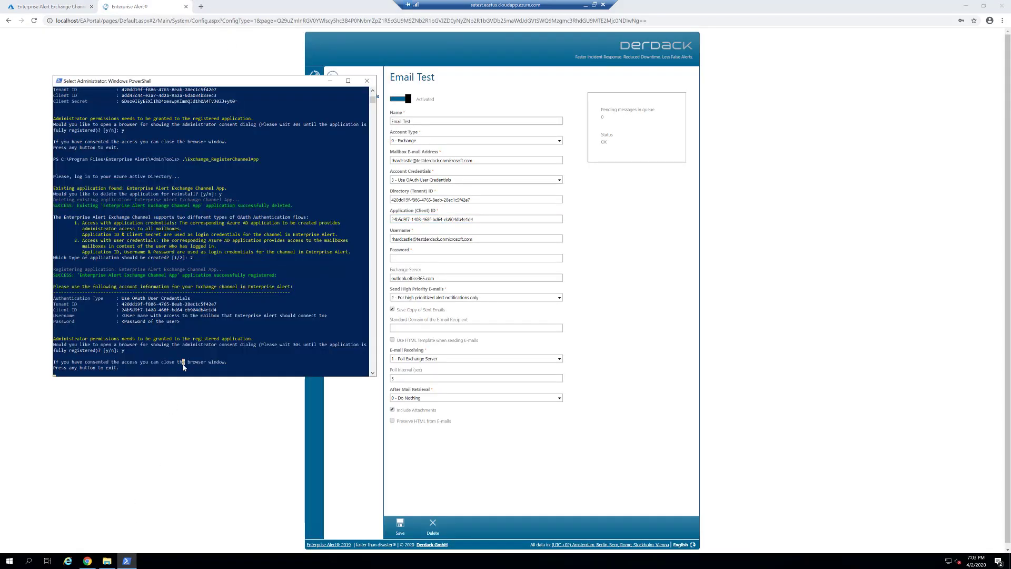
key("Return")
key("Return")
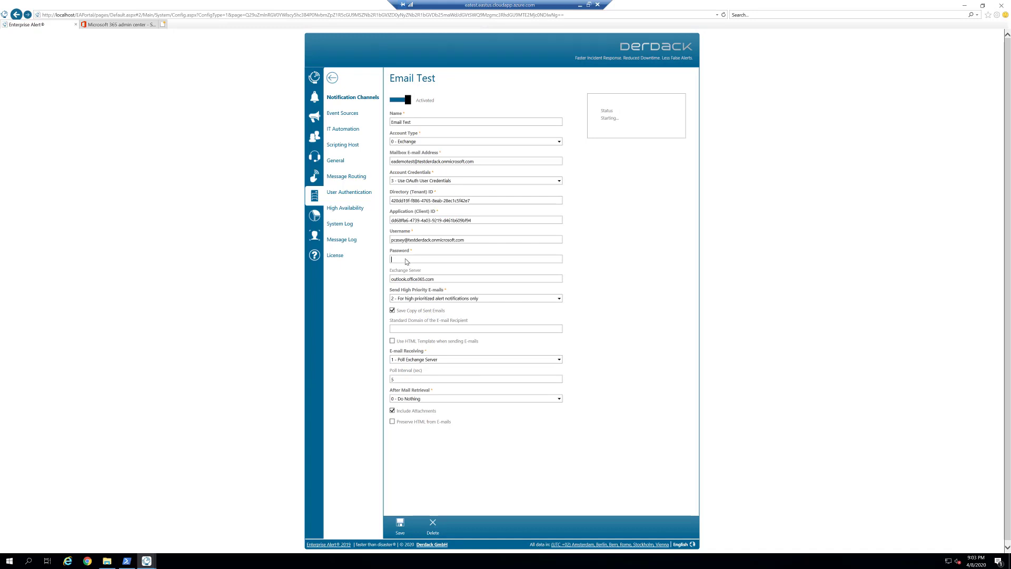
key("ctrl+v")
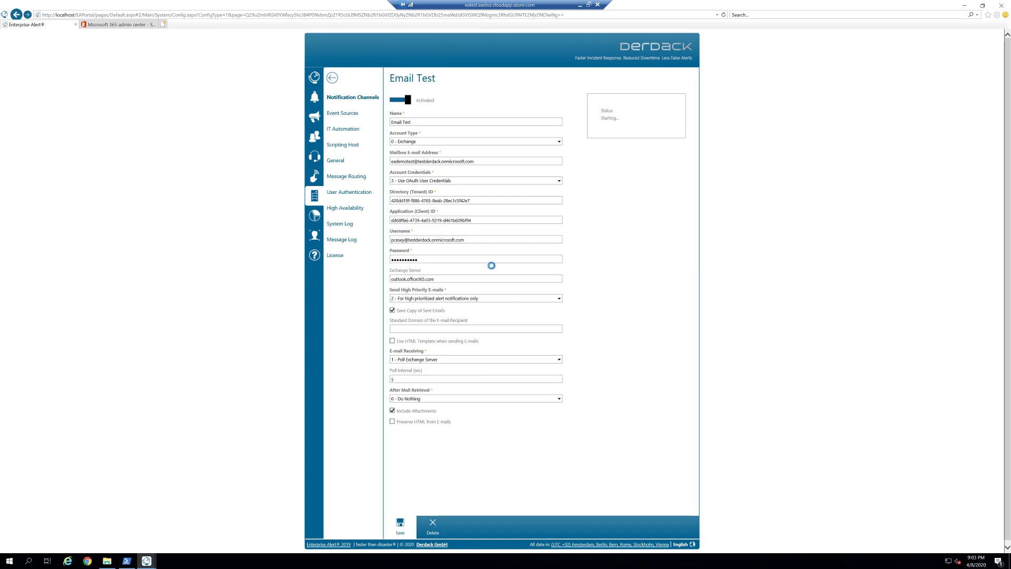